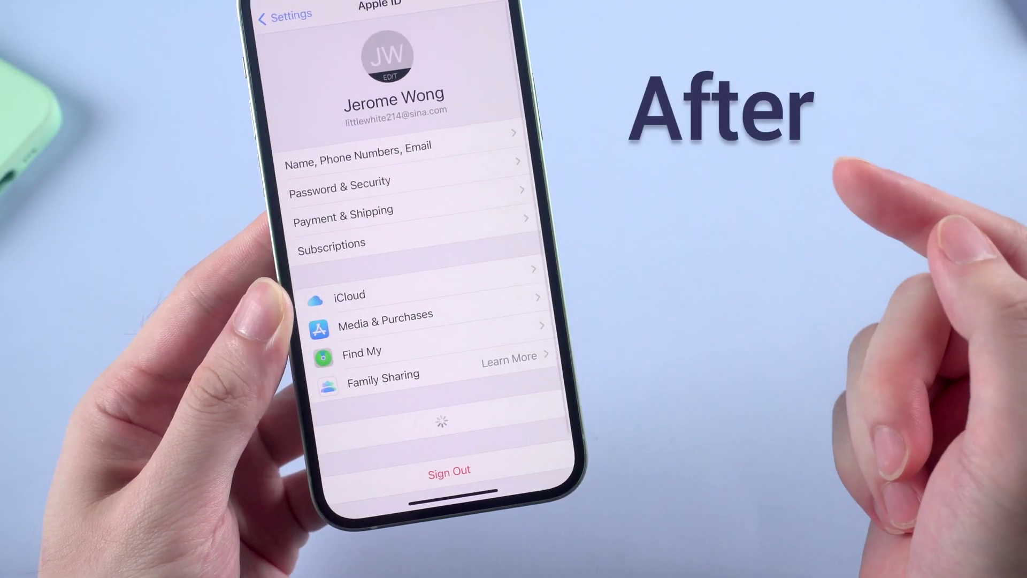
pyautogui.scroll(-5, 434, 266)
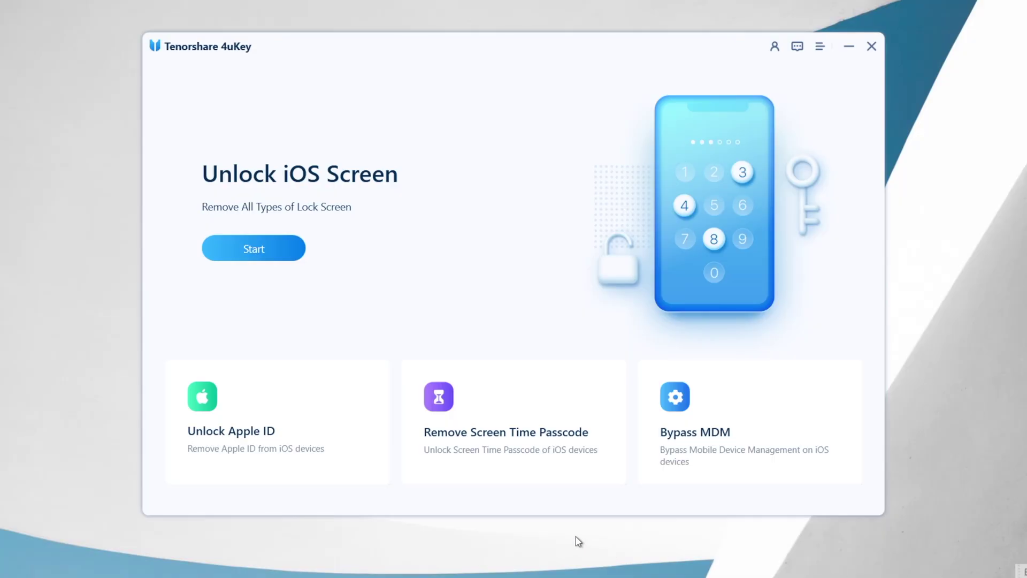
# Step: Choose the Remove Screen Time Passcode card on the 4uKey home screen
pyautogui.click(567, 455)
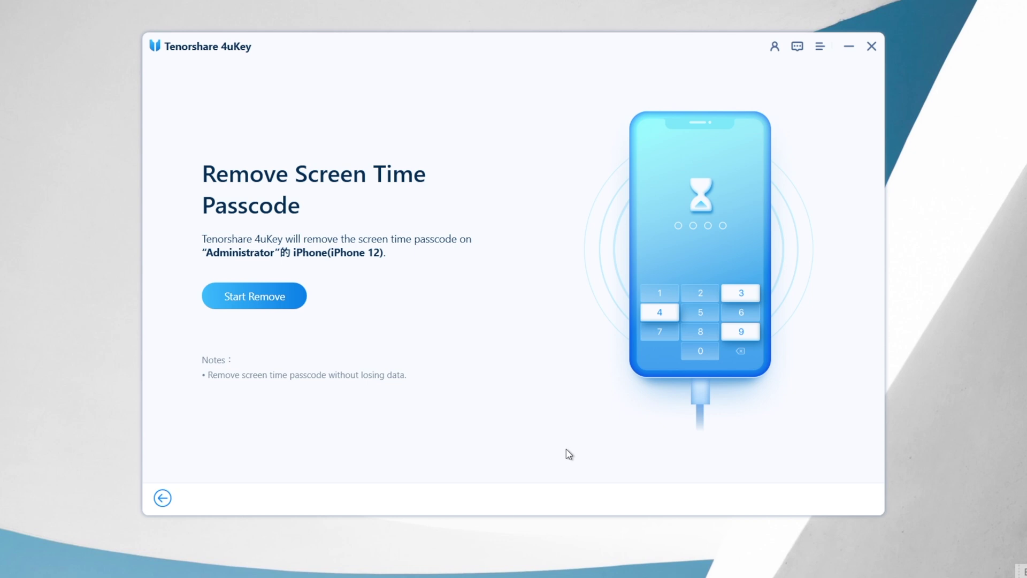
# Step: Start removing the Screen Time passcode, prompting Find My iPhone to be turned off
pyautogui.click(283, 296)
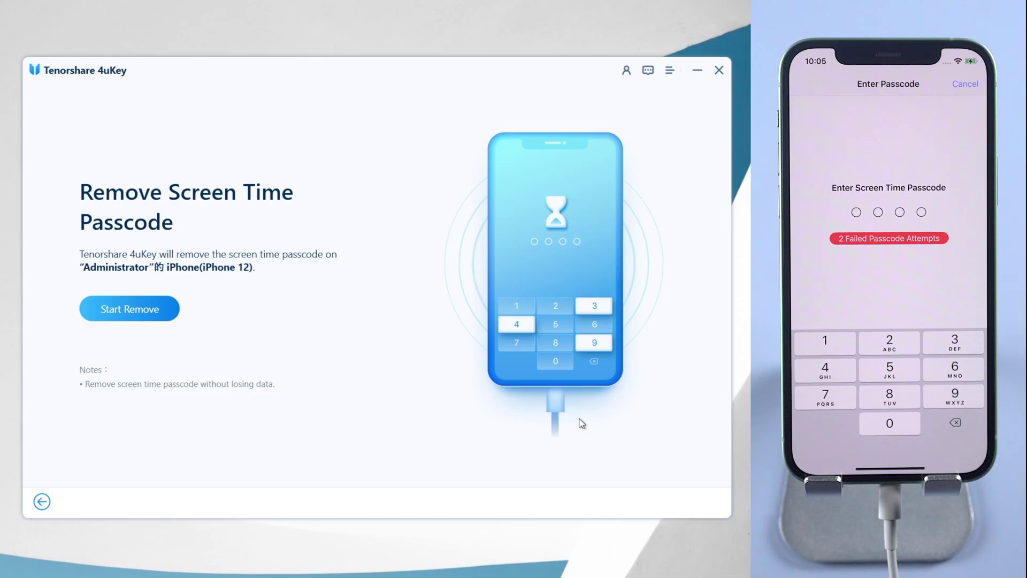
# Step: Start Screen Time passcode removal again now that Find My iPhone is off
pyautogui.click(164, 309)
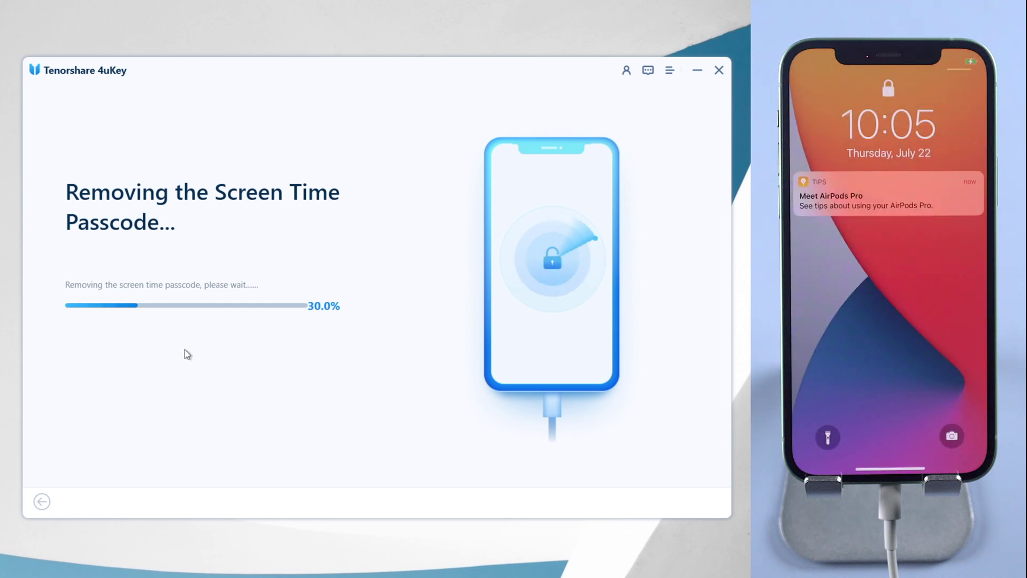